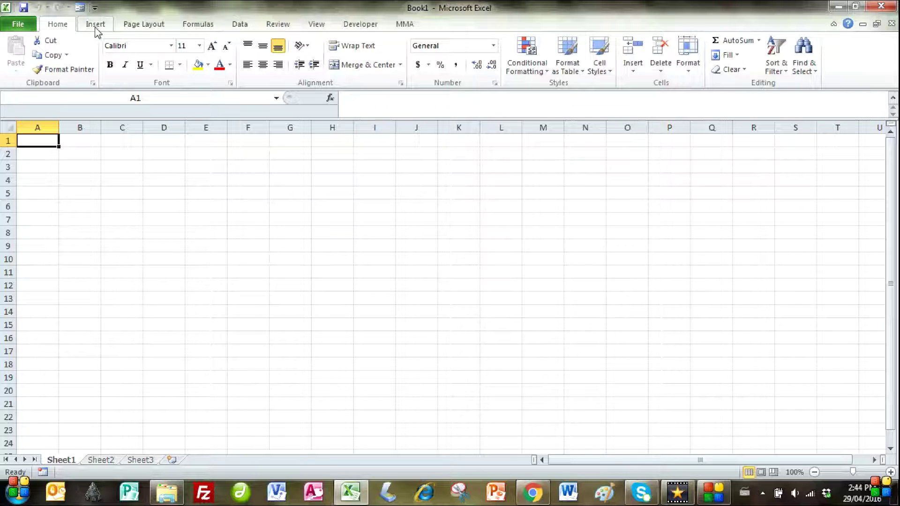
Step: Insert an empty 2-D clustered column chart
{"action": "left_click", "coordinate": [99, 31]}
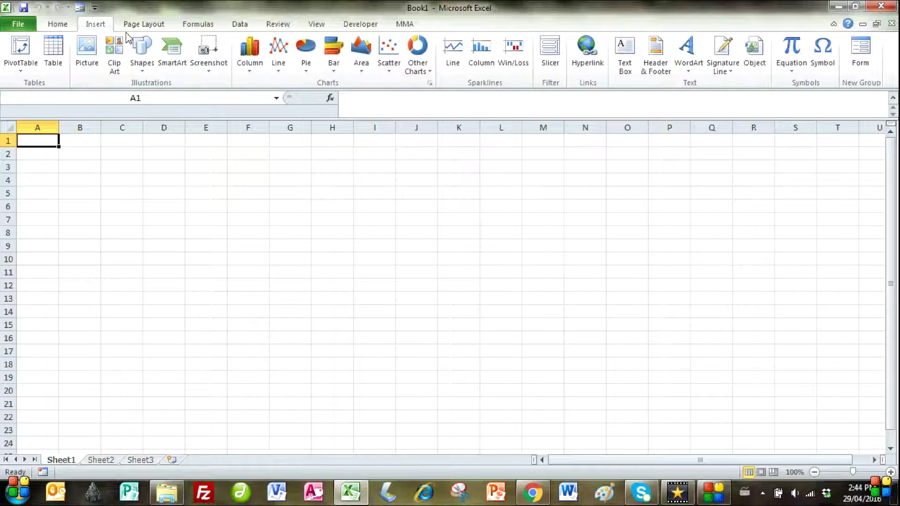
{"action": "left_click", "coordinate": [250, 66]}
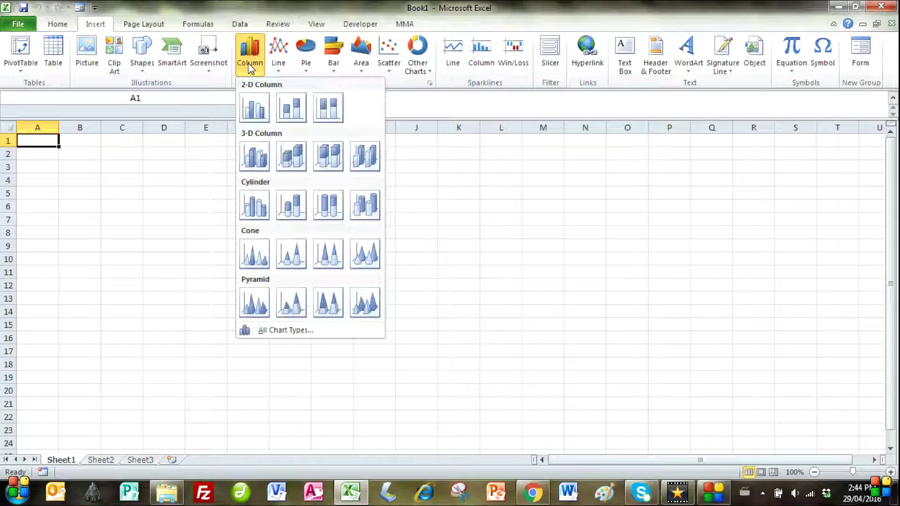
{"action": "left_click", "coordinate": [259, 119]}
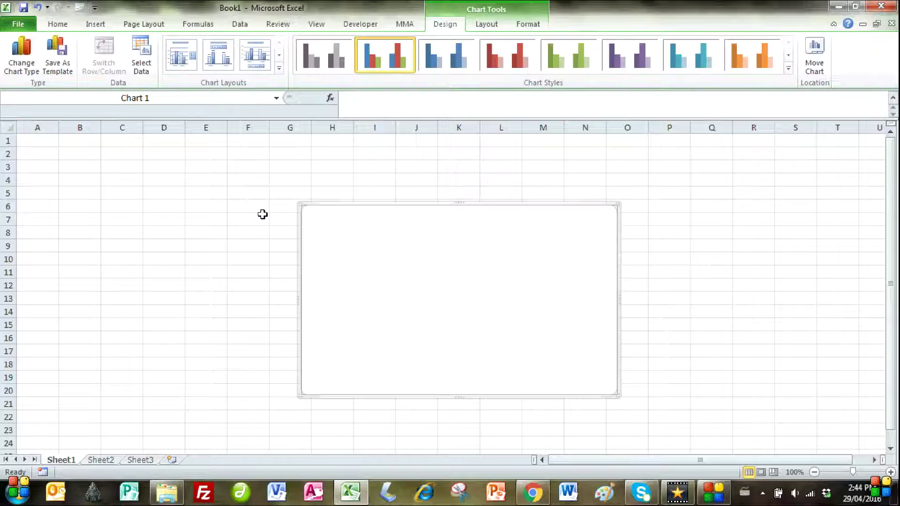
Step: Draw a blue rectangle in the chart's upper right with an arrow ending at its left side
{"action": "left_click", "coordinate": [98, 27]}
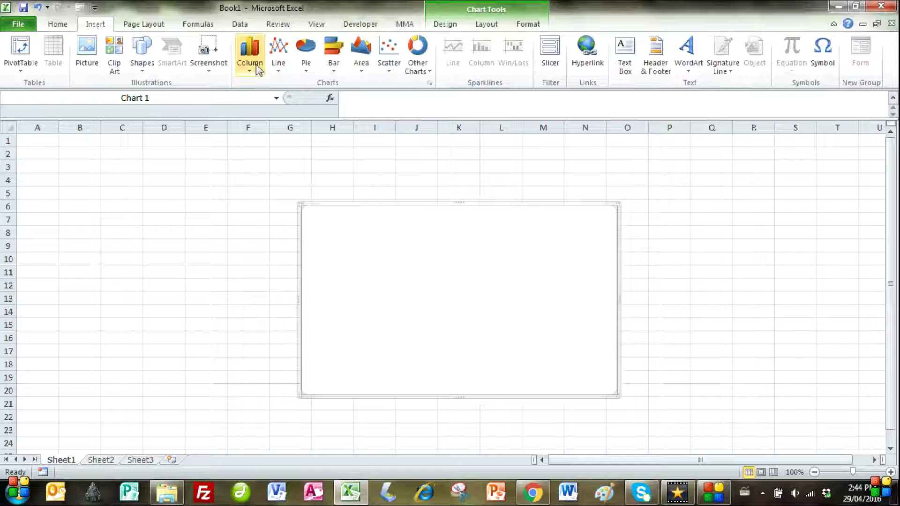
{"action": "left_click", "coordinate": [142, 52]}
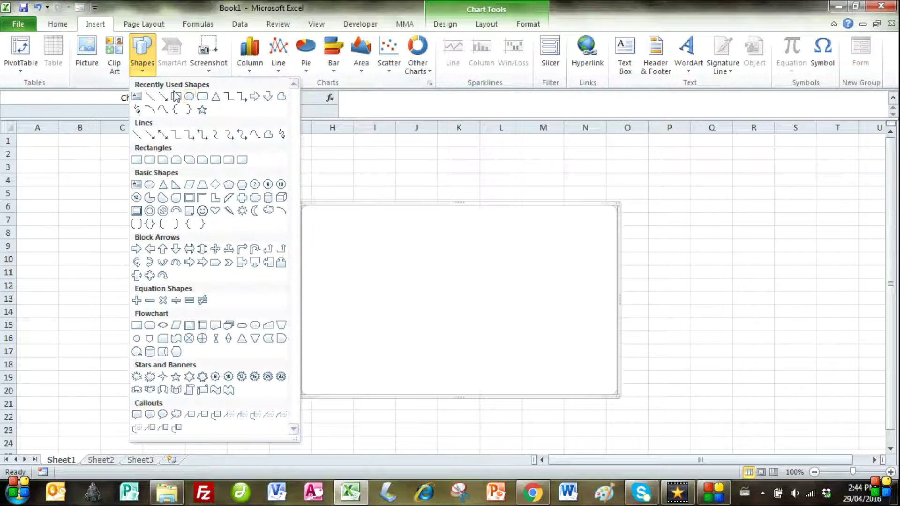
{"action": "left_click", "coordinate": [186, 97]}
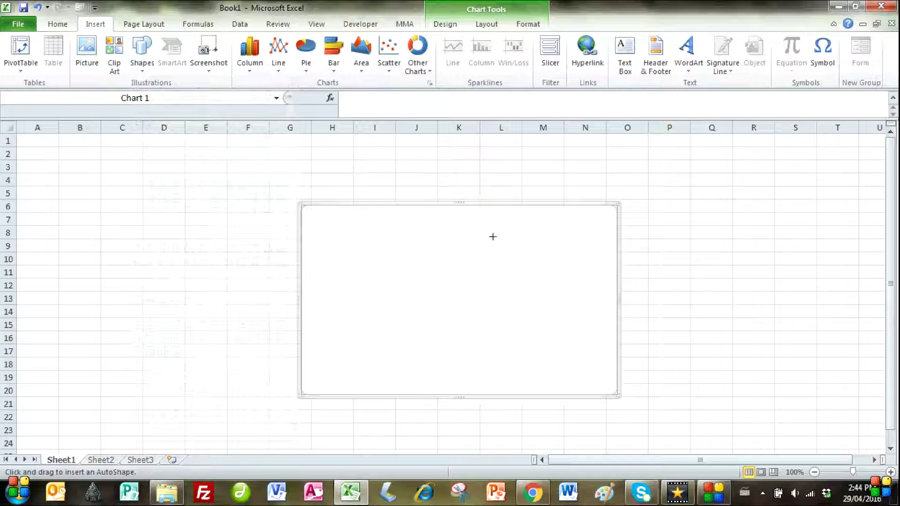
{"action": "left_click_drag", "start_coordinate": [495, 228], "coordinate": [580, 293]}
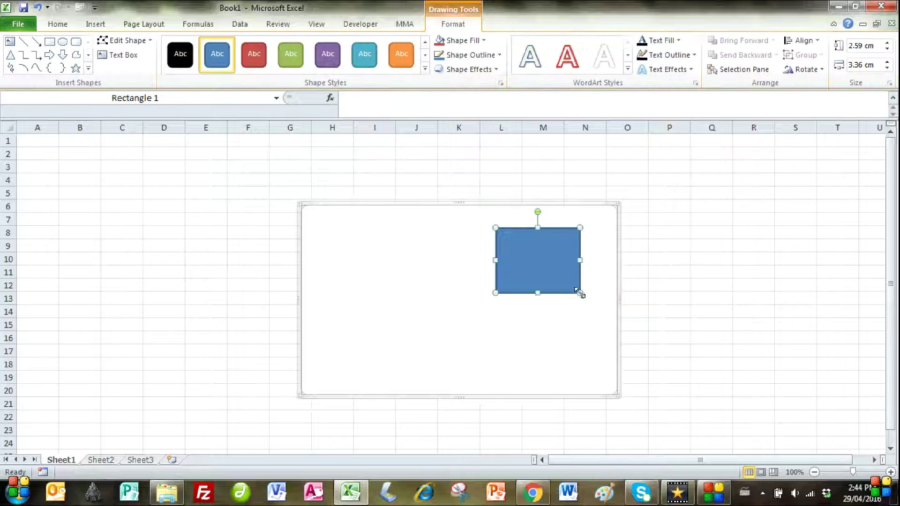
{"action": "left_click", "coordinate": [41, 45]}
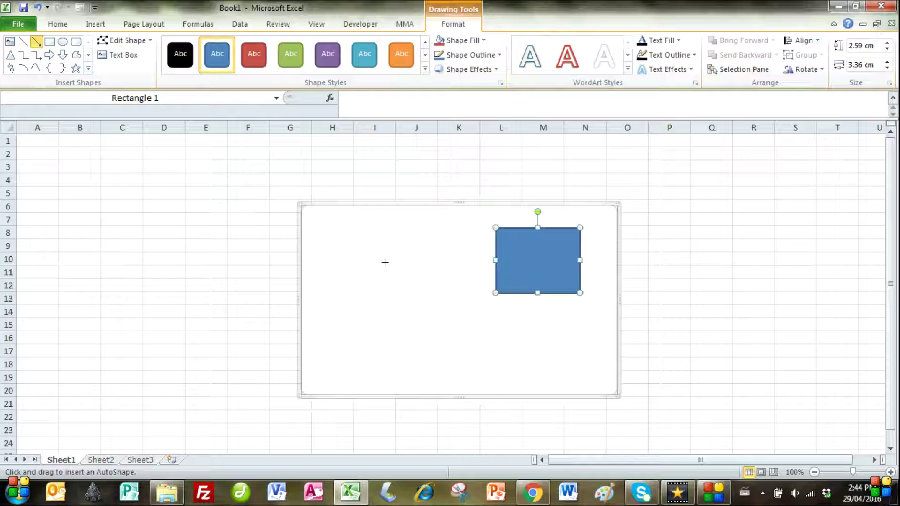
{"action": "left_click_drag", "start_coordinate": [385, 262], "coordinate": [495, 261]}
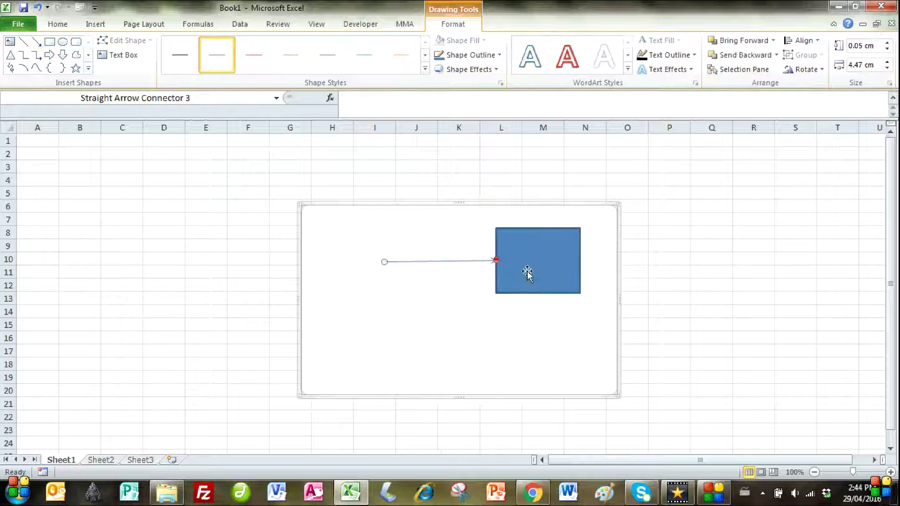
Step: Add text to the rectangle via Edit Text, then delete the word 'Test' from the label
{"action": "right_click", "coordinate": [534, 246]}
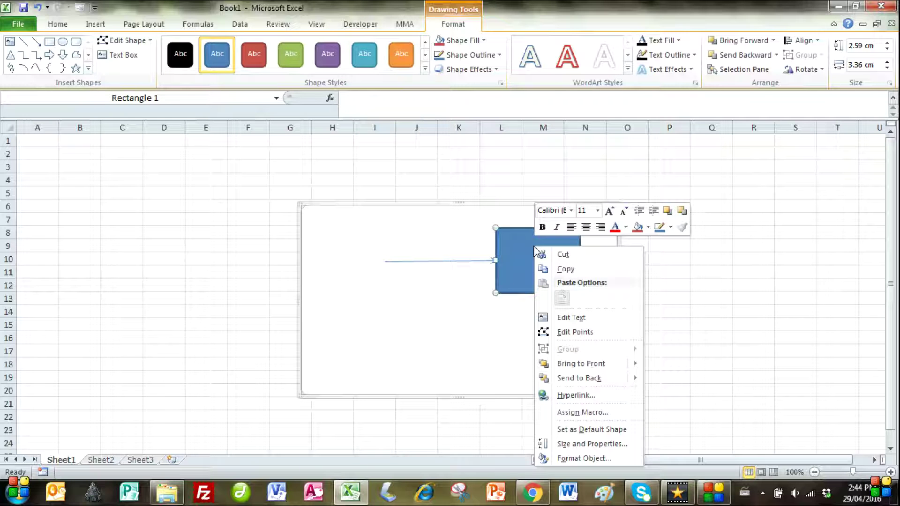
{"action": "left_click", "coordinate": [558, 319]}
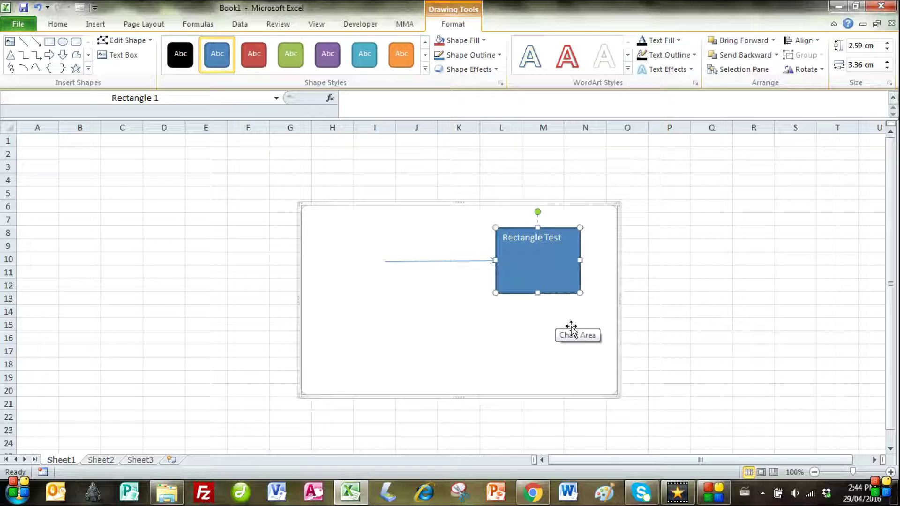
{"action": "left_click", "coordinate": [573, 319]}
{"action": "left_click", "coordinate": [553, 244]}
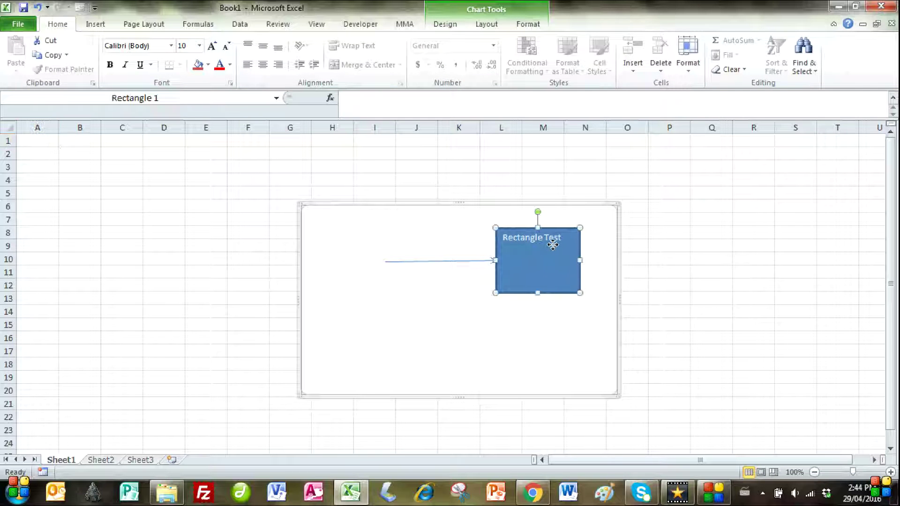
{"action": "double_click", "coordinate": [555, 238]}
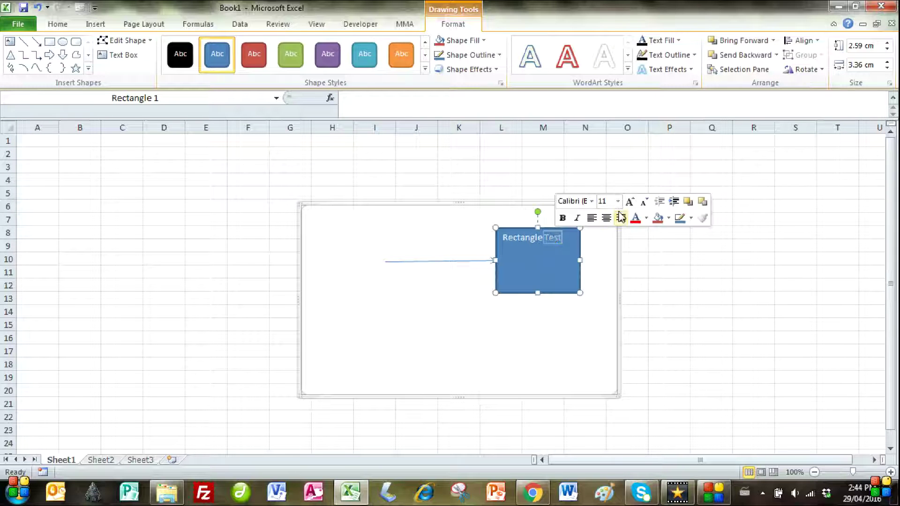
{"action": "key", "text": "BackSpace"}
{"action": "key", "text": "BackSpace"}
{"action": "key", "text": "BackSpace"}
{"action": "key", "text": "BackSpace"}
{"action": "key", "text": "BackSpace"}
{"action": "key", "text": "BackSpace"}
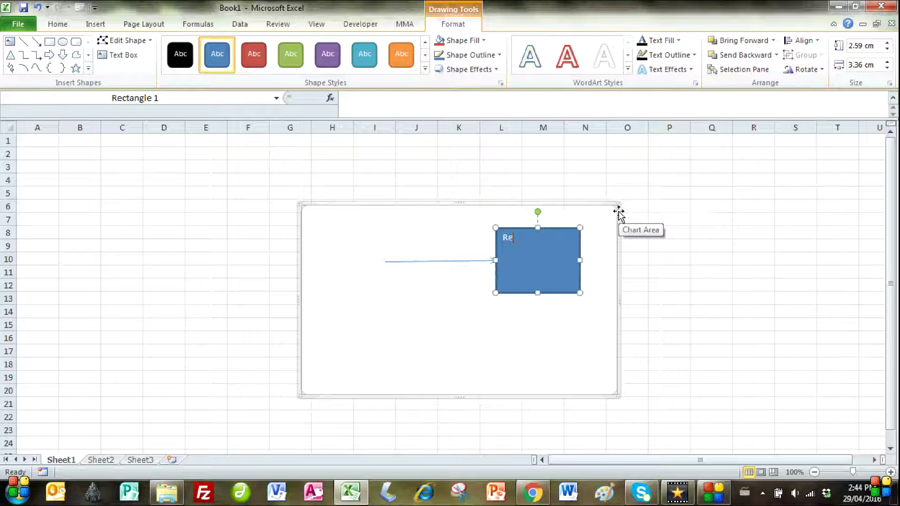
{"action": "left_click", "coordinate": [589, 315]}
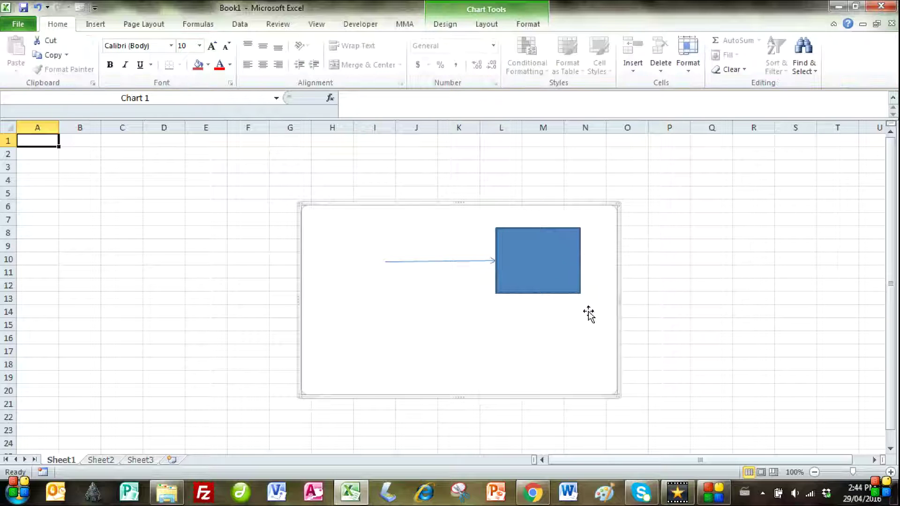
Step: Retype the rectangle's label so it reads 'Rectangle Test'
{"action": "left_click", "coordinate": [547, 253]}
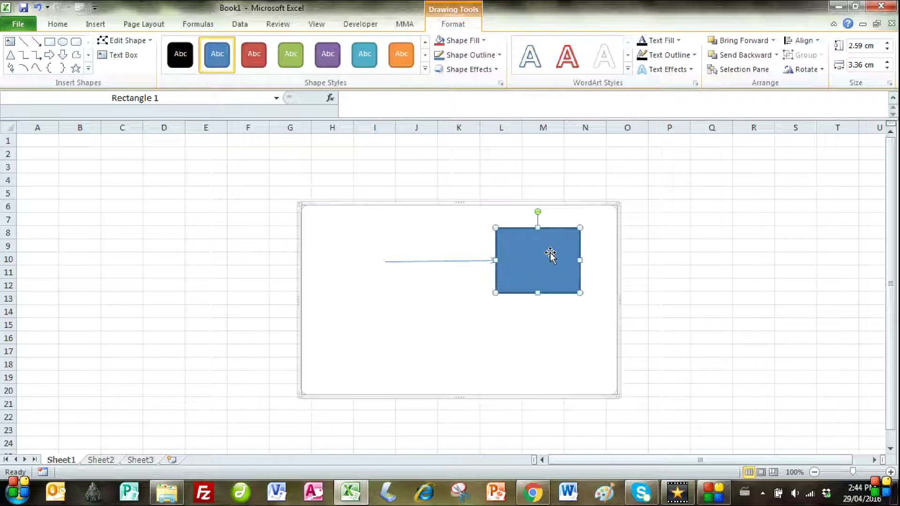
{"action": "type", "text": "Rectangle Test"}
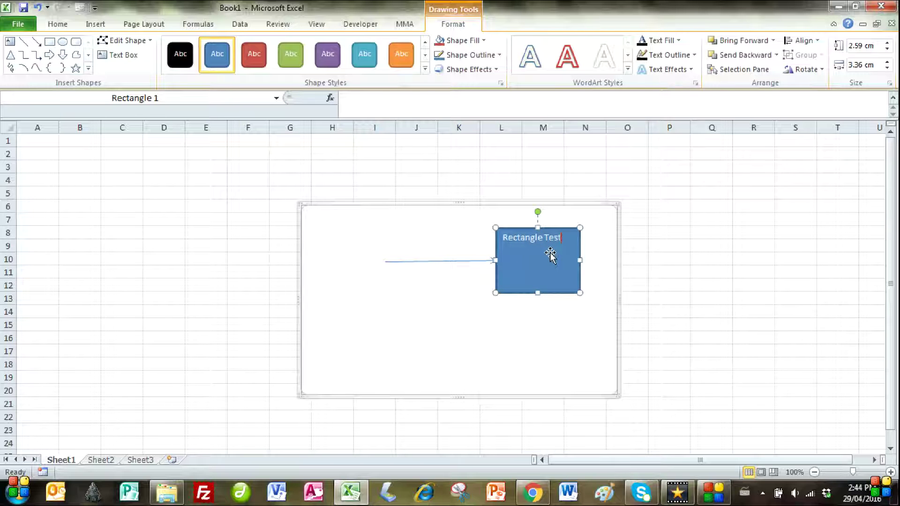
{"action": "left_click", "coordinate": [547, 347]}
{"action": "left_click", "coordinate": [464, 261]}
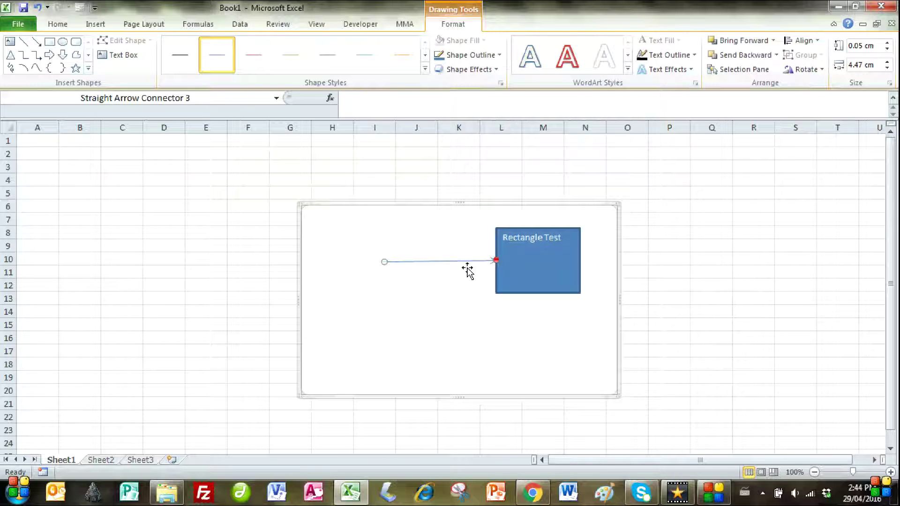
Step: Draw a text box just above the arrow containing 'Connector Test'
{"action": "right_click", "coordinate": [467, 263]}
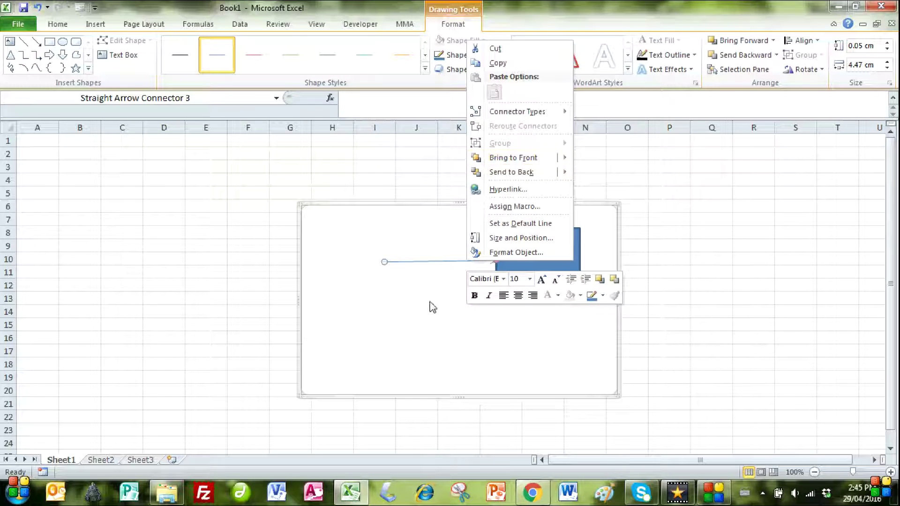
{"action": "left_click", "coordinate": [399, 276]}
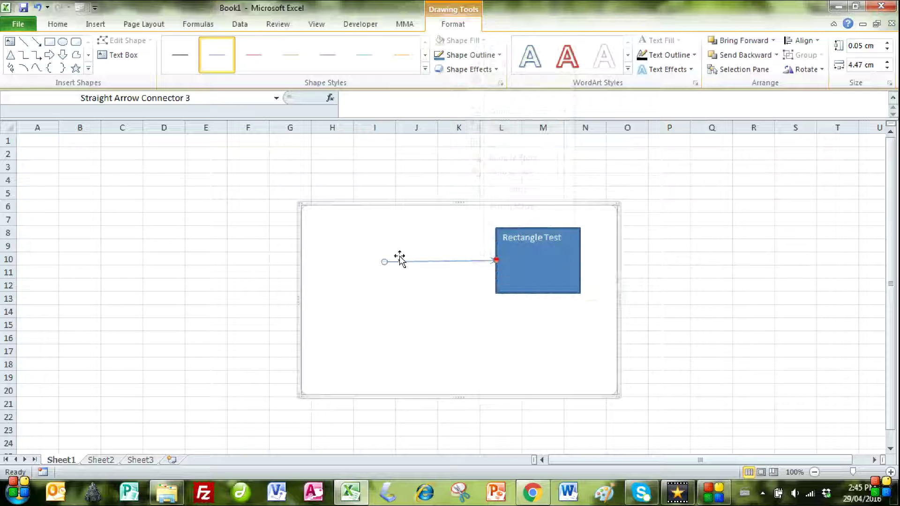
{"action": "left_click", "coordinate": [93, 26]}
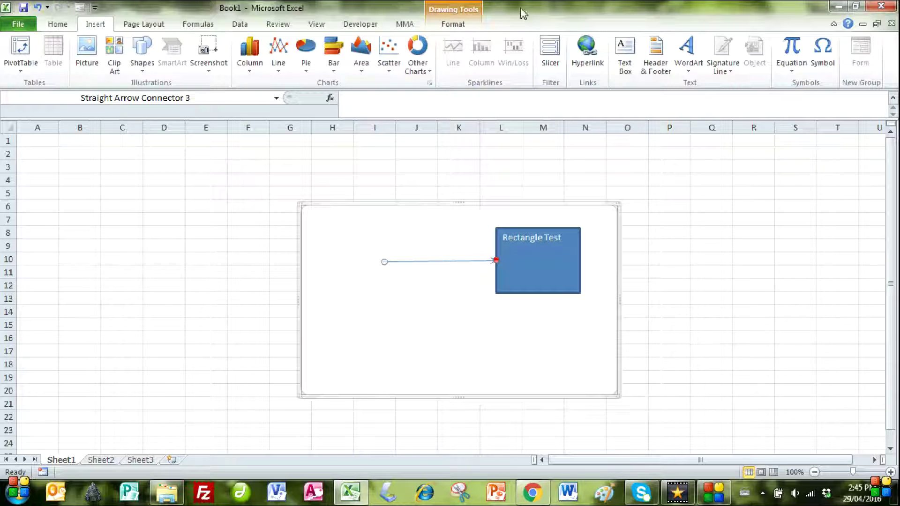
{"action": "left_click", "coordinate": [469, 24]}
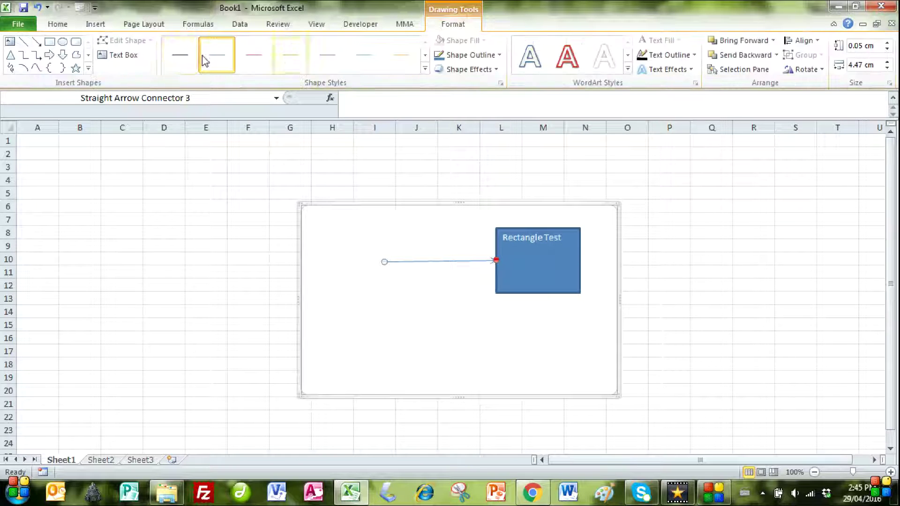
{"action": "left_click", "coordinate": [131, 57]}
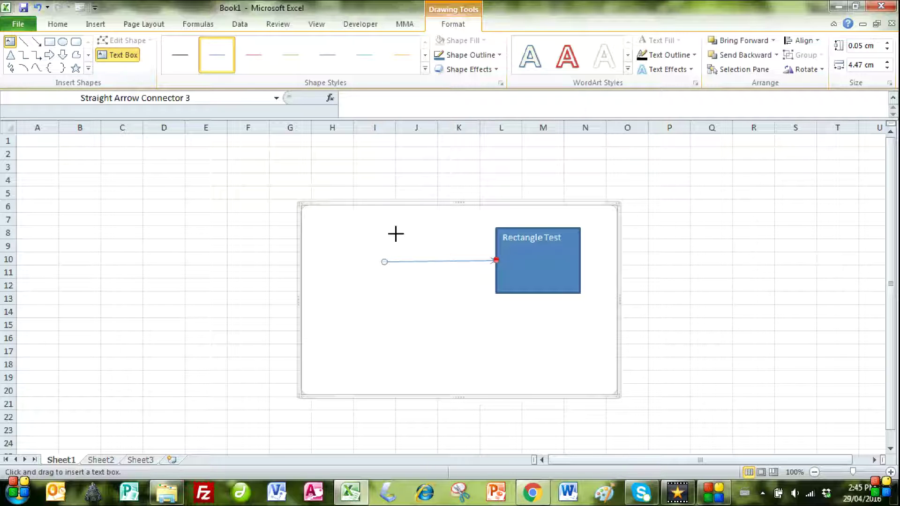
{"action": "left_click_drag", "start_coordinate": [396, 234], "coordinate": [481, 252]}
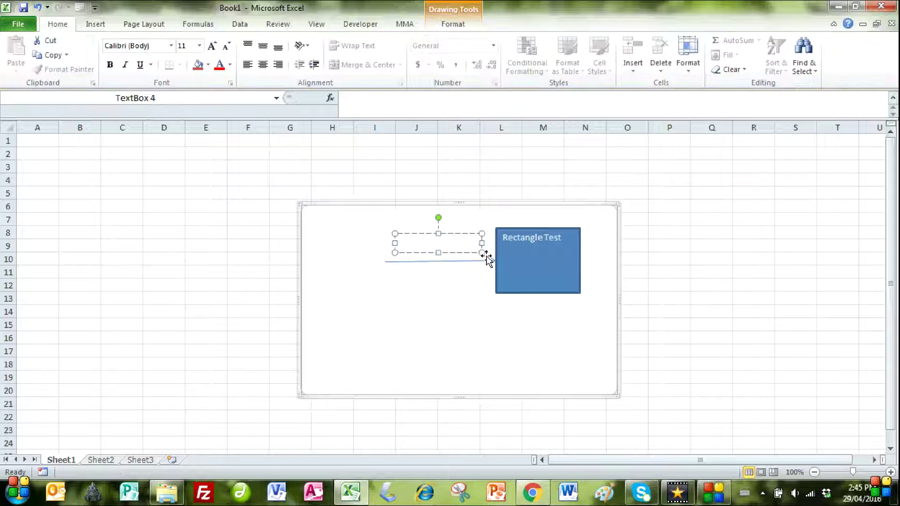
{"action": "type", "text": "Connector Test"}
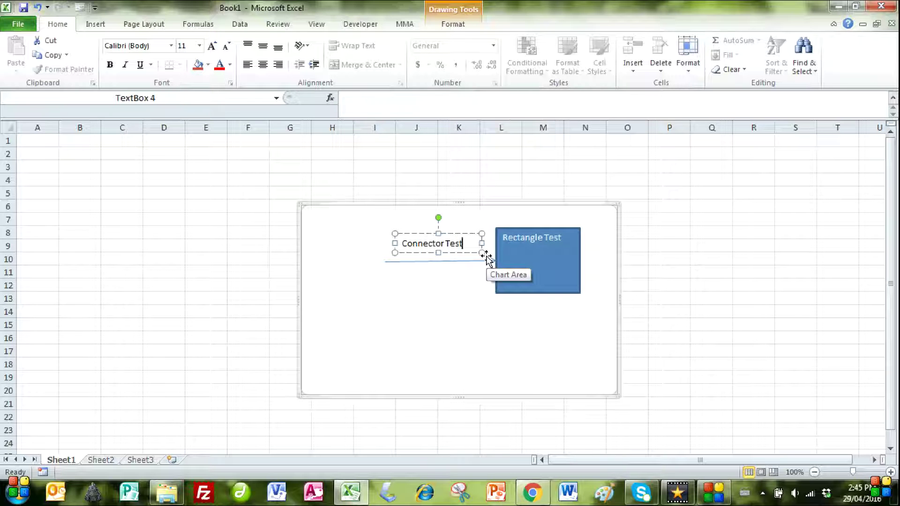
{"action": "left_click", "coordinate": [457, 302]}
{"action": "left_click", "coordinate": [445, 243]}
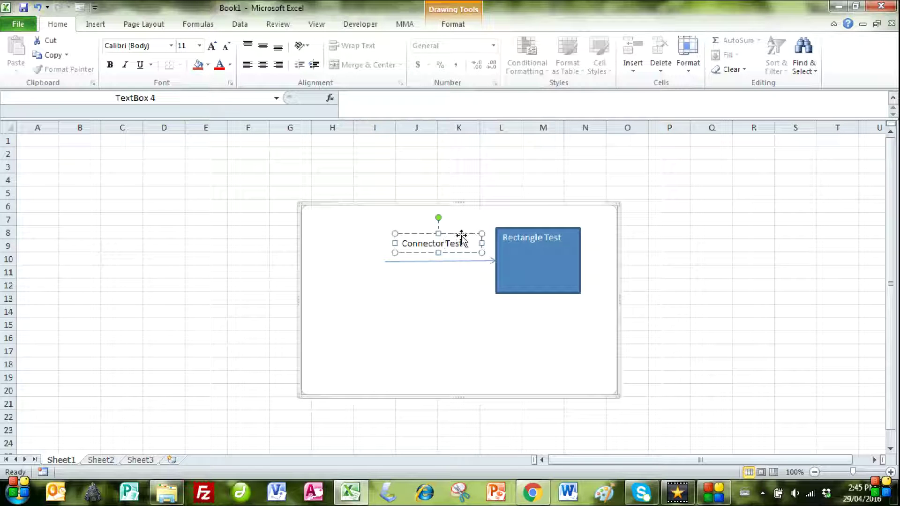
{"action": "left_click", "coordinate": [477, 263]}
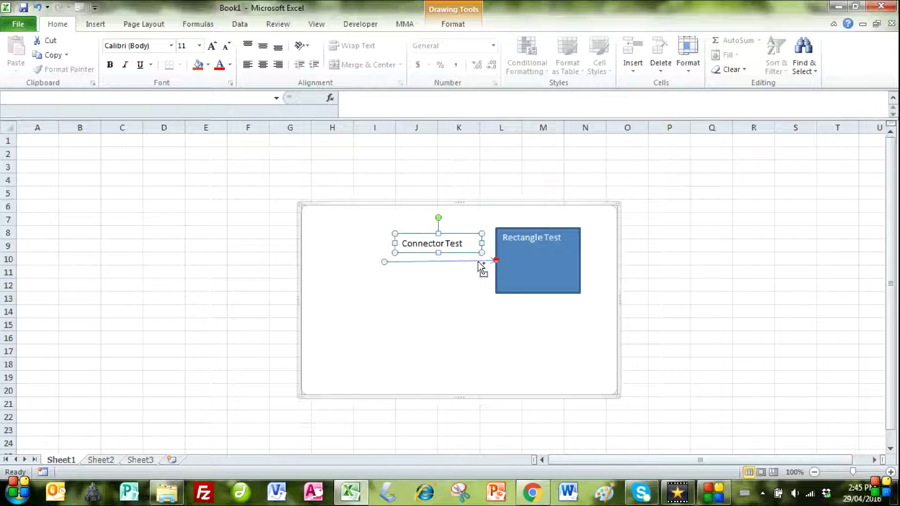
Step: Group the Connector Test label and the arrow connector into one object
{"action": "right_click", "coordinate": [477, 263]}
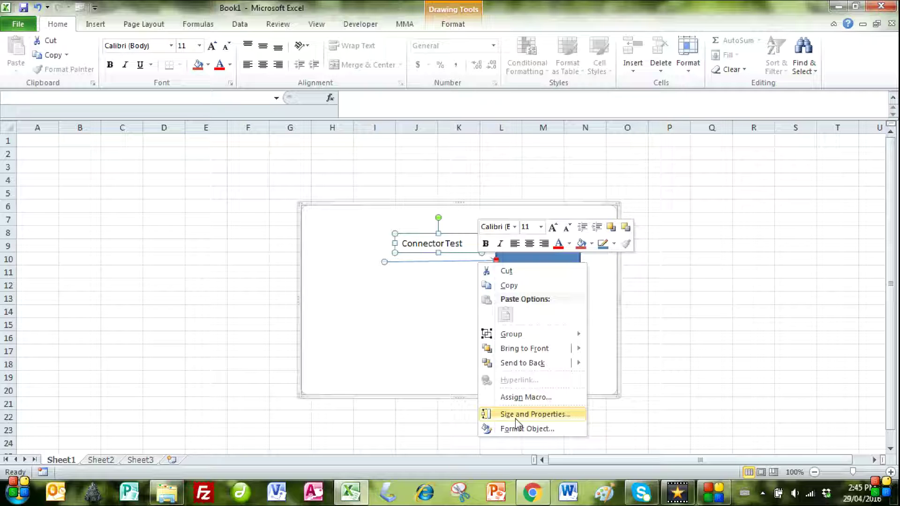
{"action": "mouse_move", "coordinate": [532, 336]}
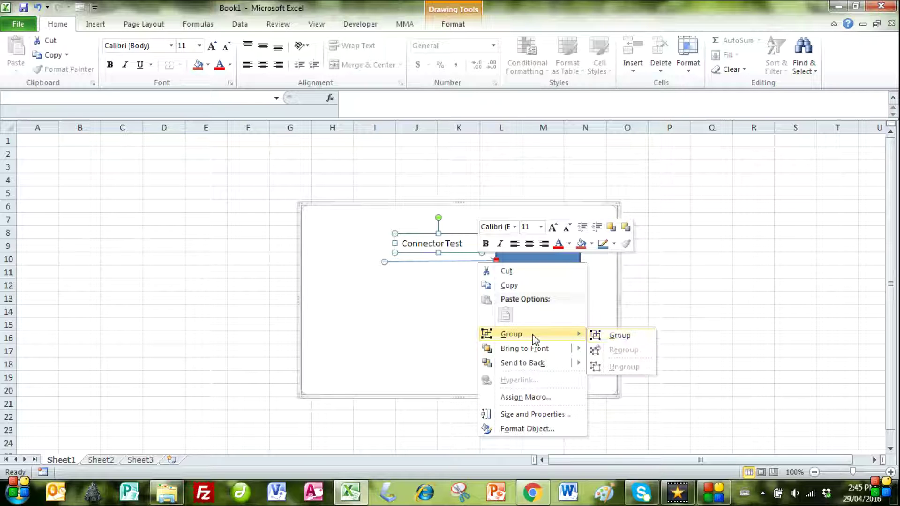
{"action": "left_click", "coordinate": [620, 336]}
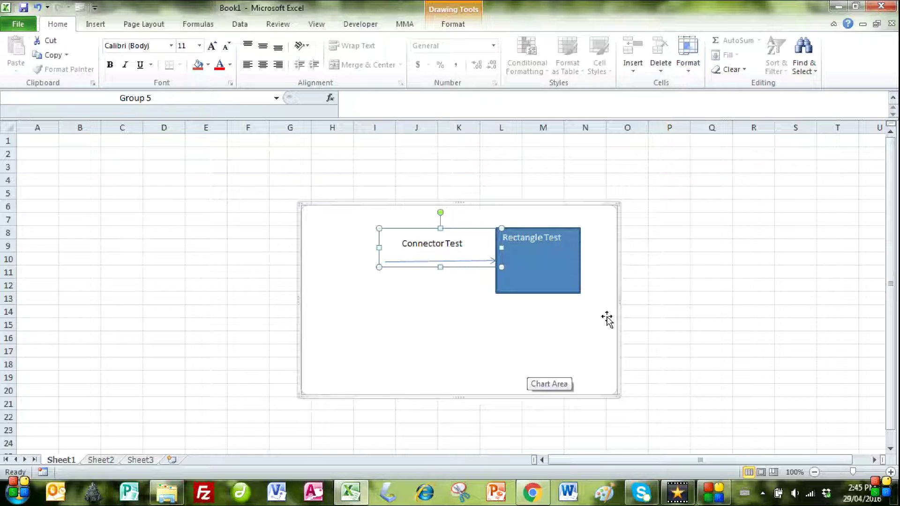
Step: Select the chart, rectangle, label and arrow in turn to check the grouping
{"action": "left_click", "coordinate": [621, 287]}
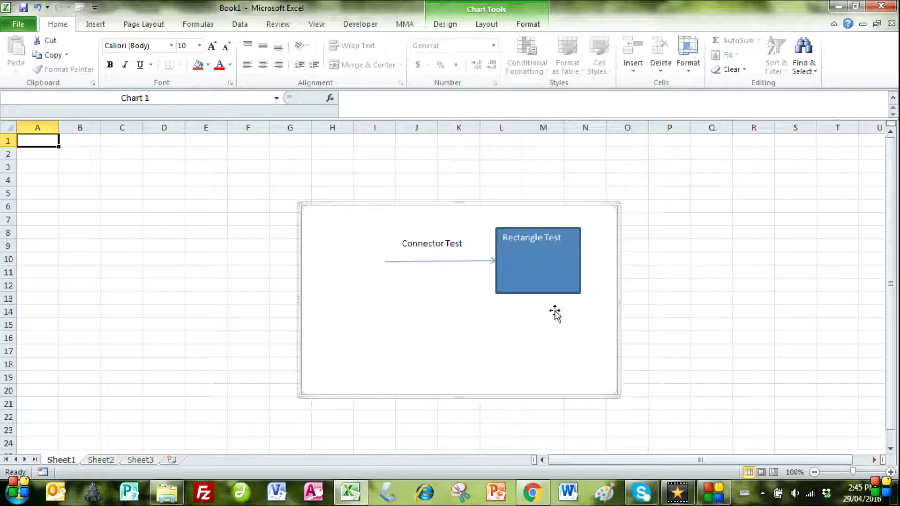
{"action": "left_click", "coordinate": [534, 264]}
{"action": "left_click", "coordinate": [441, 243]}
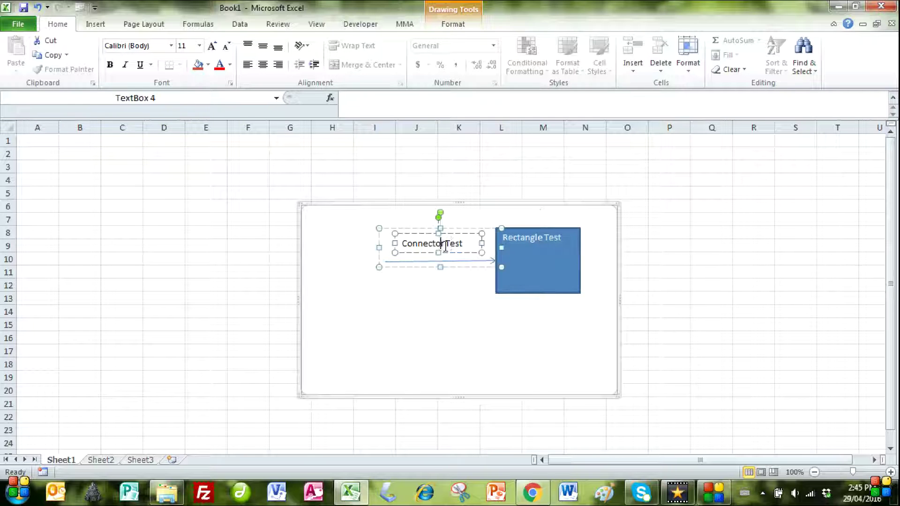
{"action": "left_click", "coordinate": [479, 260]}
{"action": "left_click", "coordinate": [452, 326]}
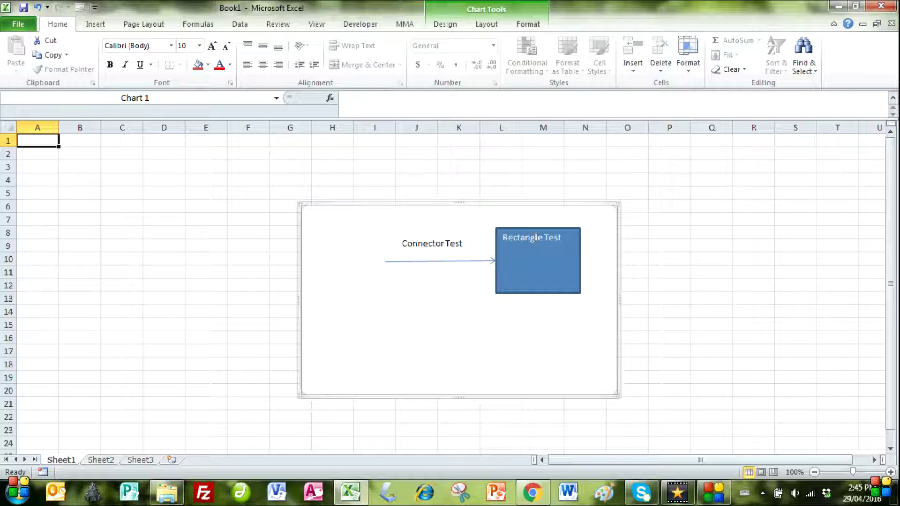
Step: Move the rectangle lower, then try moving the label group and undo those moves
{"action": "left_click", "coordinate": [565, 232]}
{"action": "left_click_drag", "start_coordinate": [565, 231], "coordinate": [566, 255]}
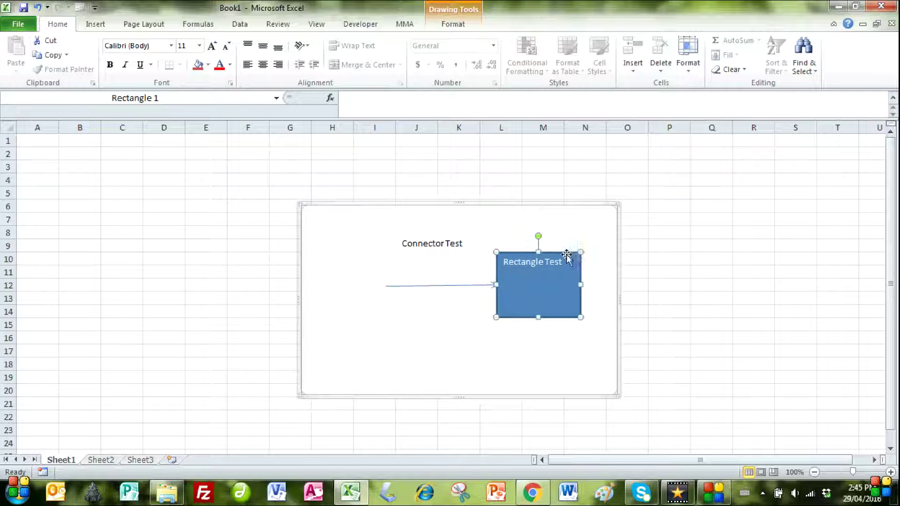
{"action": "left_click", "coordinate": [460, 242]}
{"action": "left_click_drag", "start_coordinate": [474, 236], "coordinate": [439, 301]}
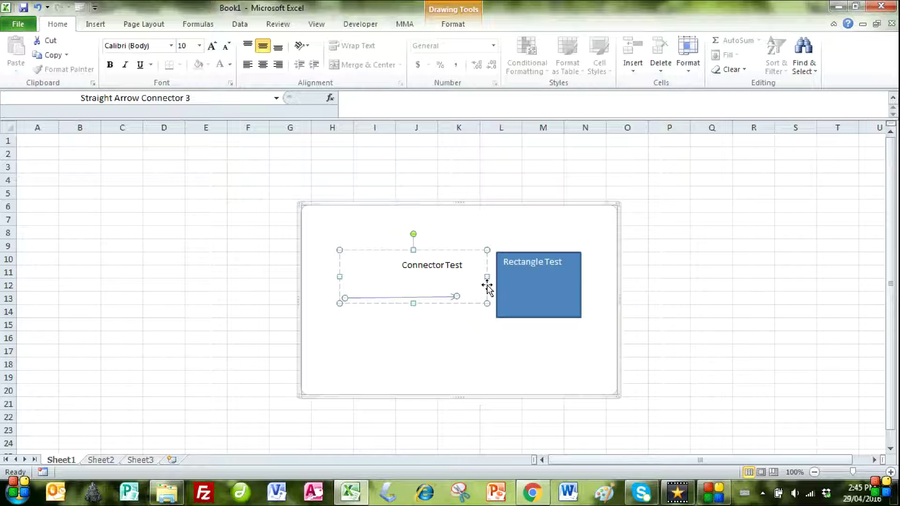
{"action": "left_click", "coordinate": [38, 7]}
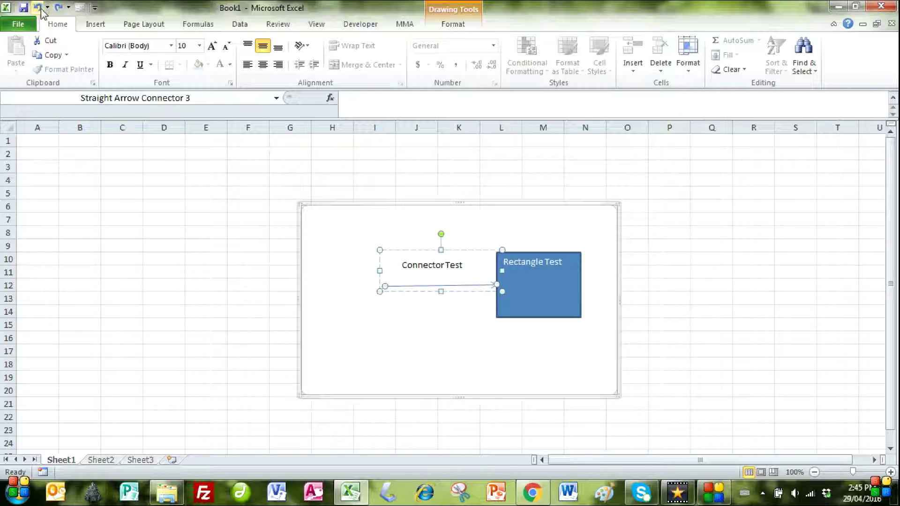
{"action": "left_click_drag", "start_coordinate": [486, 253], "coordinate": [439, 248]}
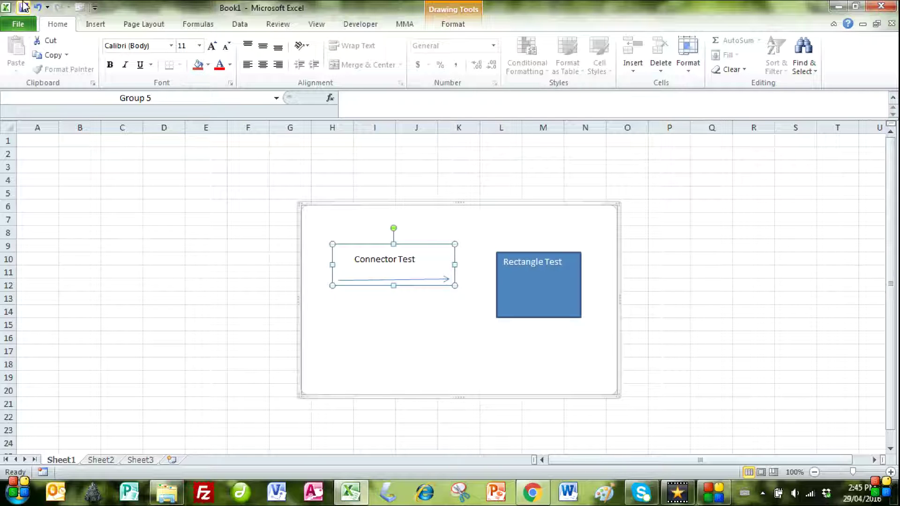
{"action": "left_click", "coordinate": [38, 8]}
Step: Select the chart, rectangle, group and arrow to check them, then deselect everything
{"action": "left_click", "coordinate": [602, 286]}
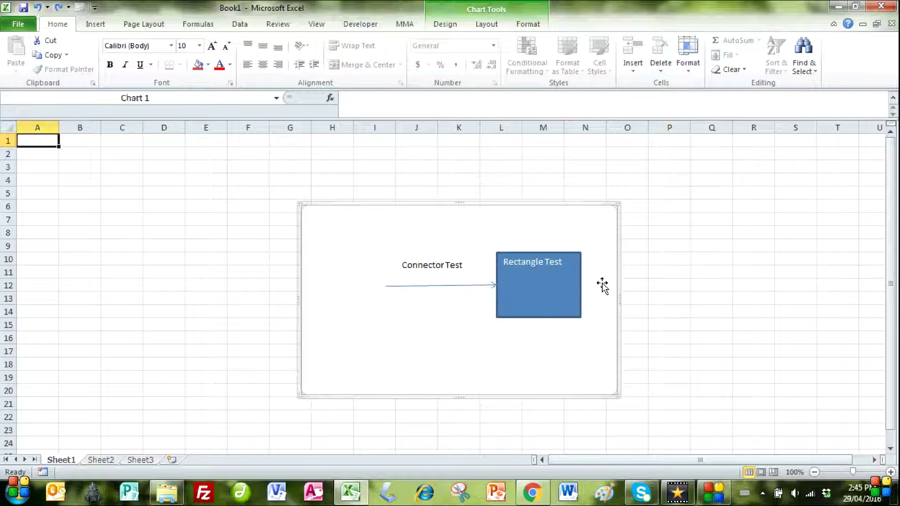
{"action": "left_click", "coordinate": [518, 287]}
{"action": "left_click", "coordinate": [481, 284]}
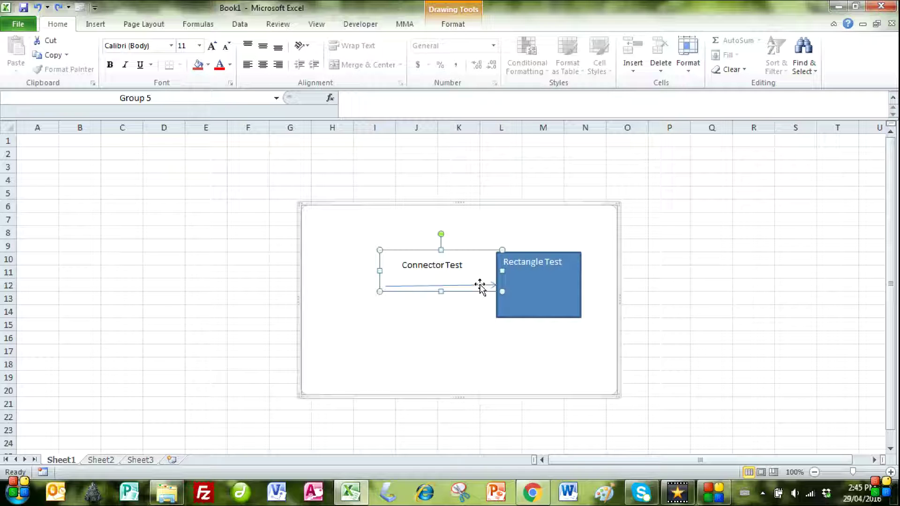
{"action": "left_click", "coordinate": [481, 287]}
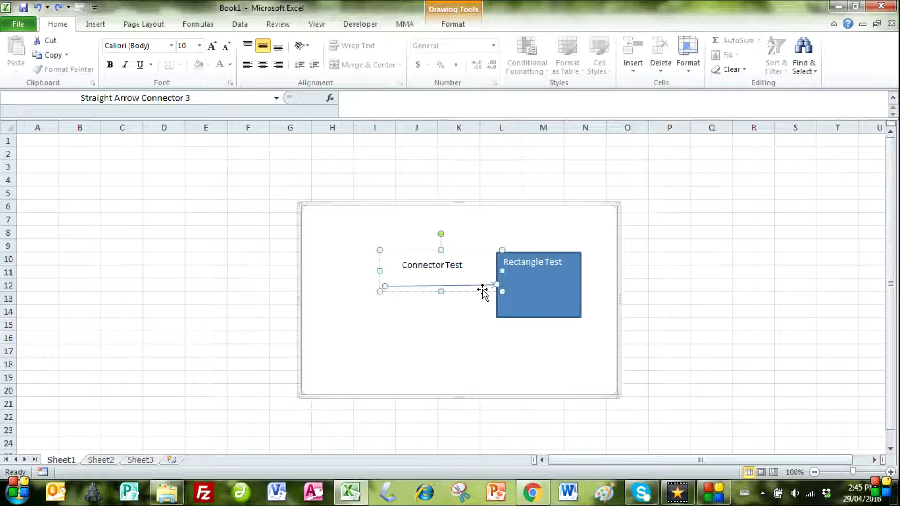
{"action": "left_click", "coordinate": [664, 245]}
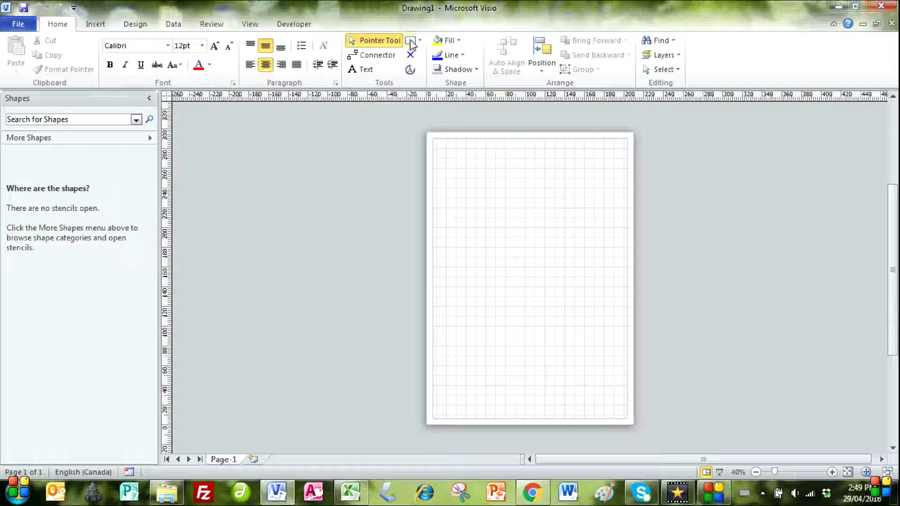
Step: Draw a rectangle near the page top and a connector running into its left edge
{"action": "left_click", "coordinate": [411, 44]}
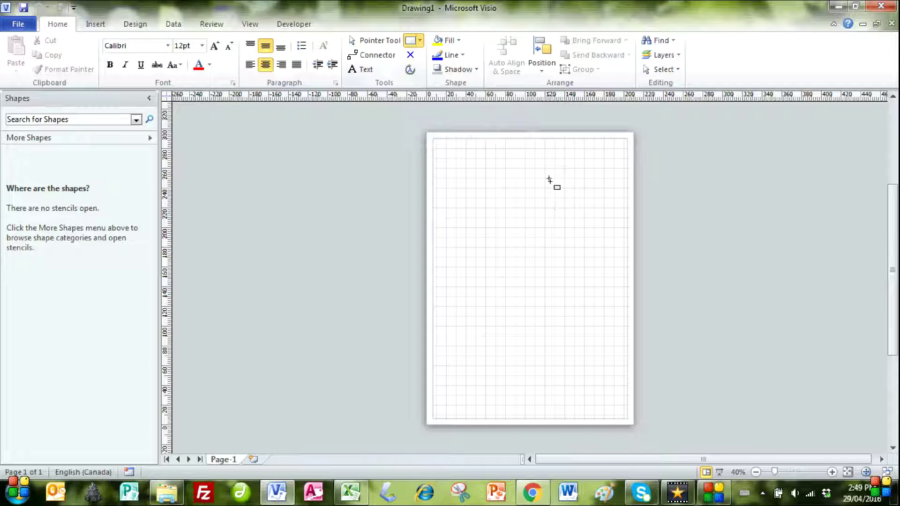
{"action": "left_click_drag", "start_coordinate": [549, 179], "coordinate": [605, 205]}
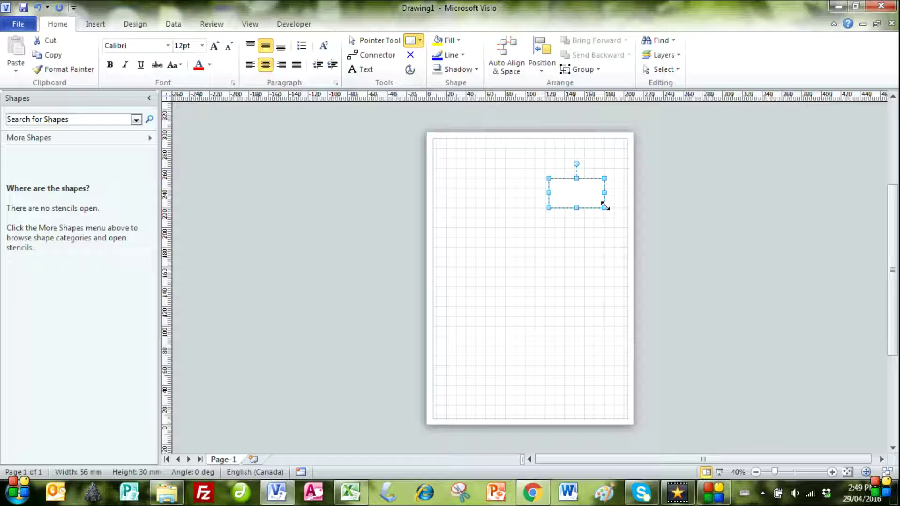
{"action": "left_click", "coordinate": [375, 56]}
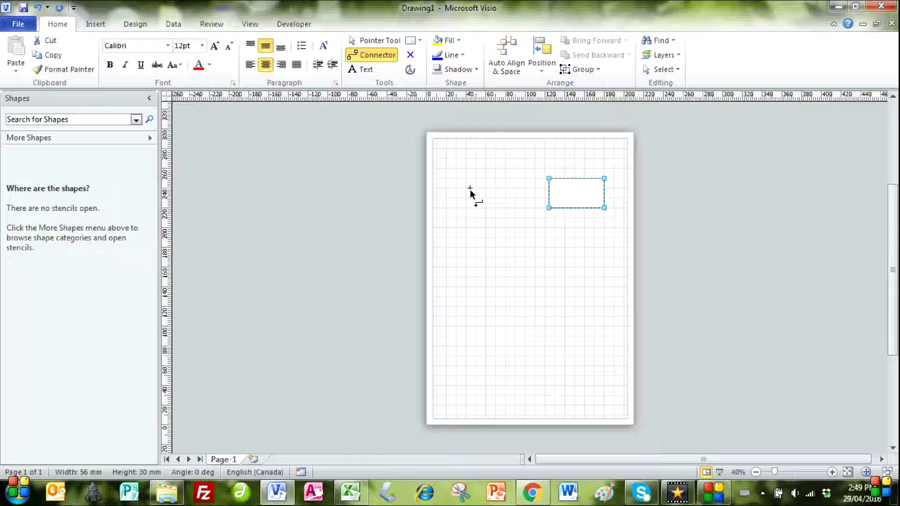
{"action": "left_click_drag", "start_coordinate": [476, 188], "coordinate": [550, 197]}
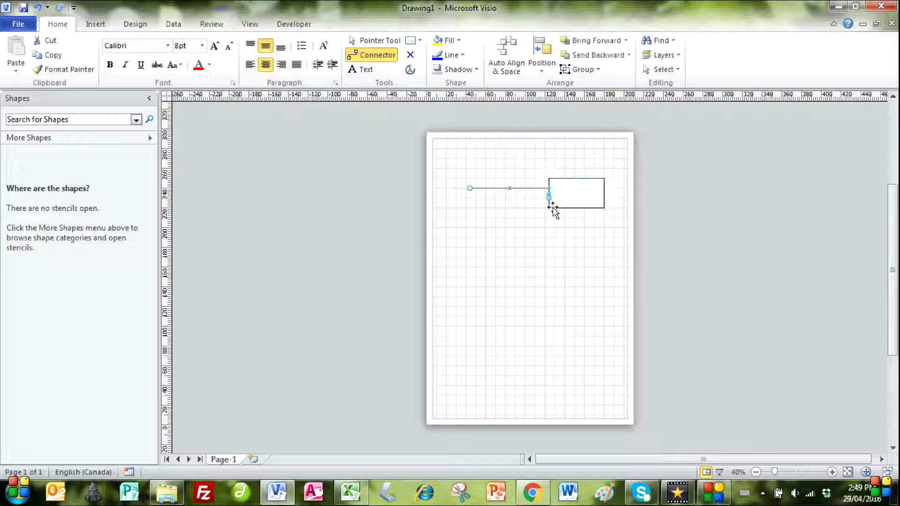
{"action": "left_click", "coordinate": [356, 42]}
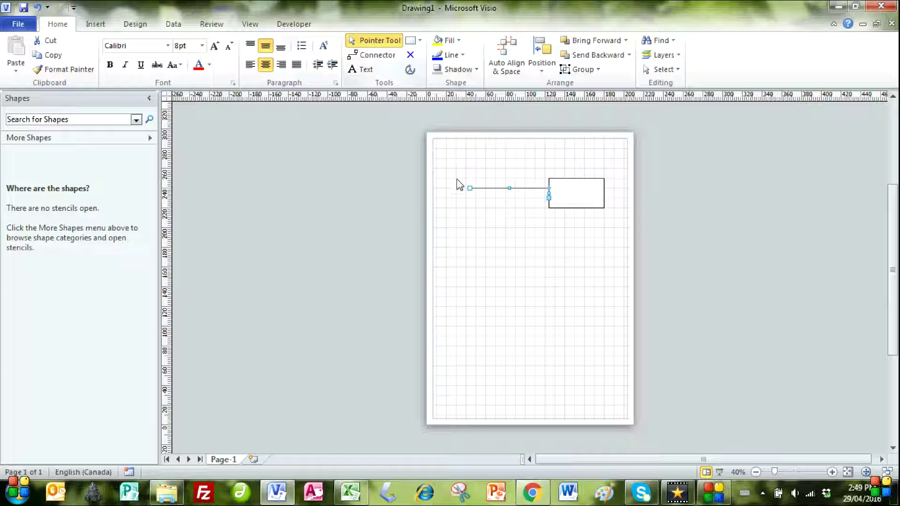
{"action": "left_click", "coordinate": [513, 168]}
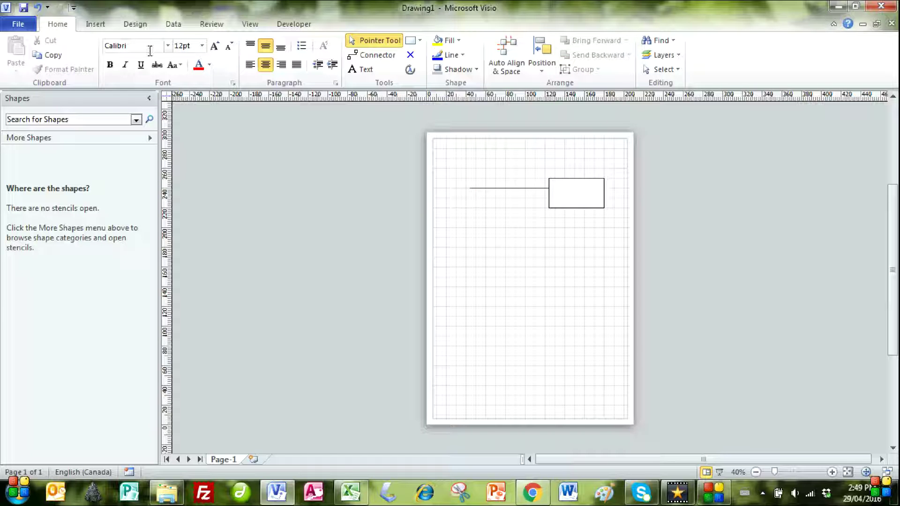
Step: Label the rectangle 'Rectangle Test'
{"action": "left_click", "coordinate": [585, 194]}
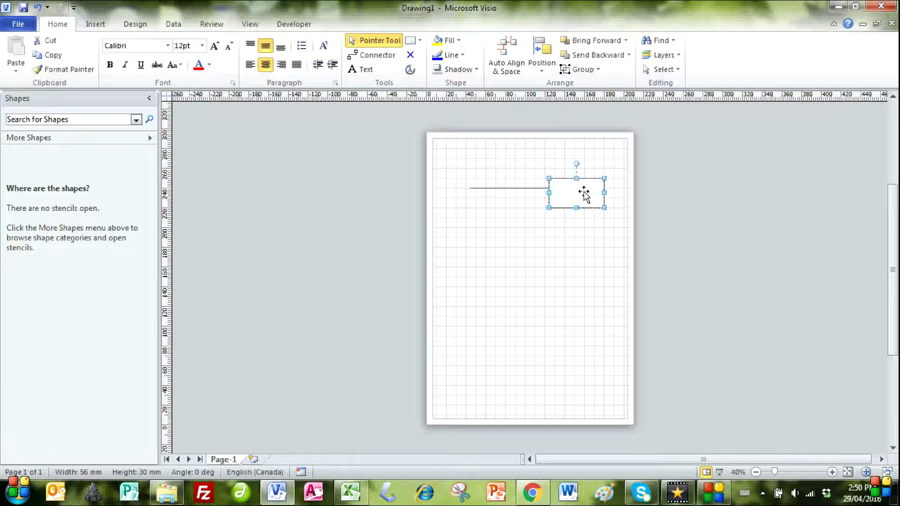
{"action": "double_click", "coordinate": [585, 195]}
{"action": "type", "text": "Re"}
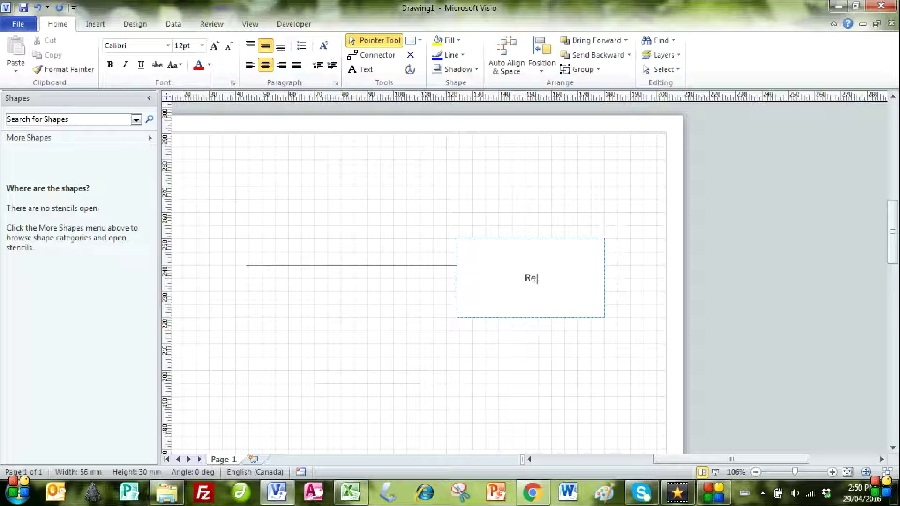
{"action": "type", "text": "ctangle Test"}
{"action": "left_click", "coordinate": [624, 229]}
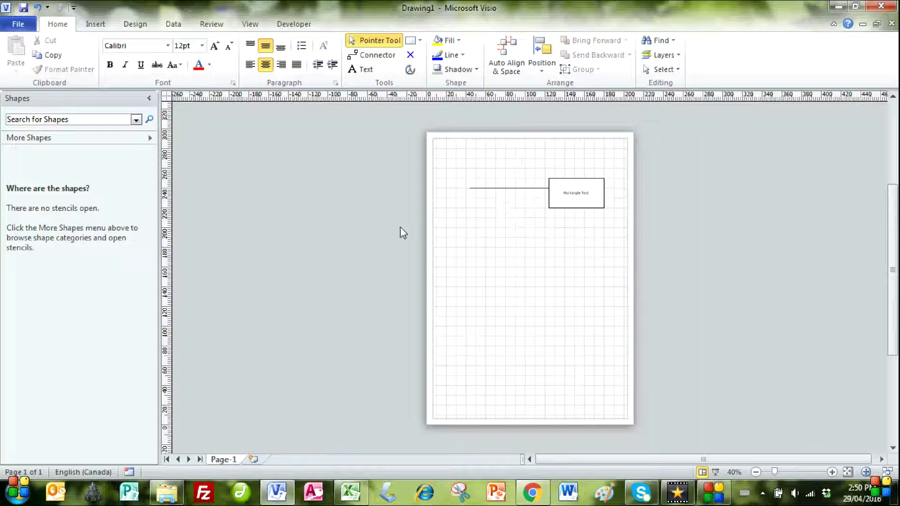
Step: Label the connector line 'Connector Test'
{"action": "double_click", "coordinate": [507, 187]}
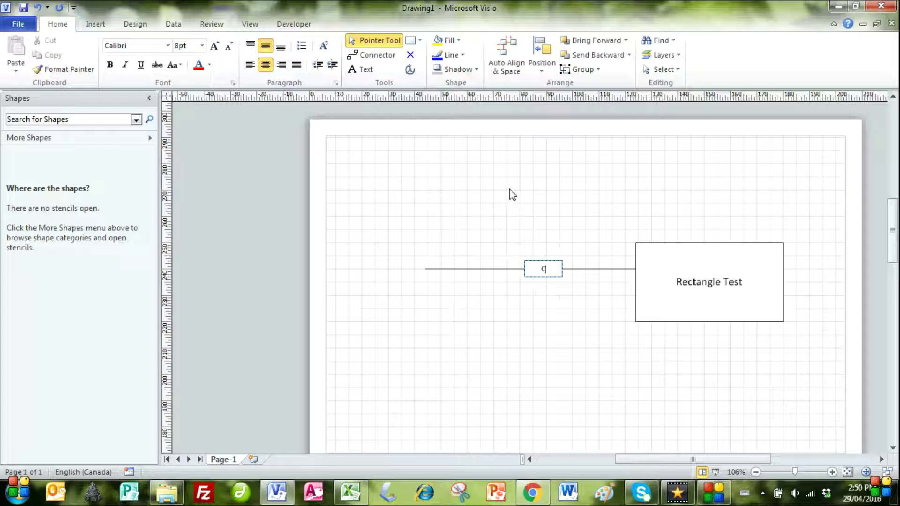
{"action": "type", "text": "Connector Test"}
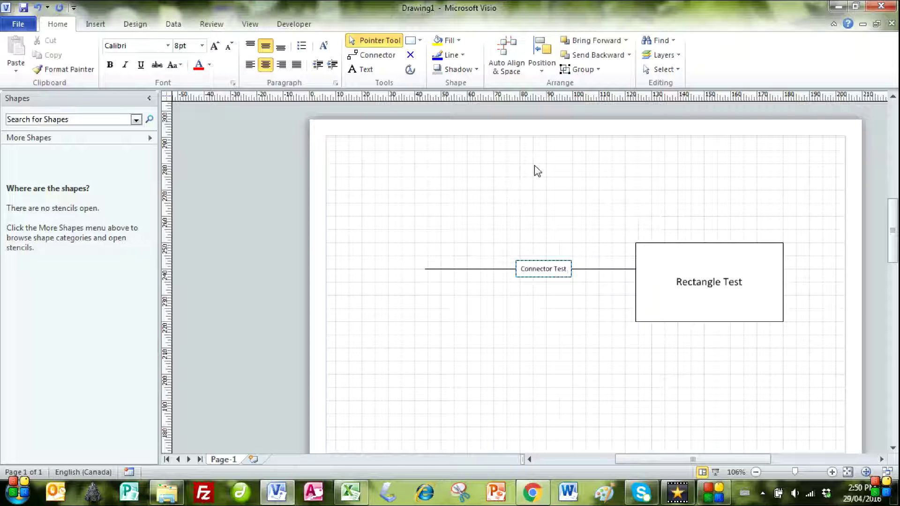
{"action": "left_click", "coordinate": [534, 169]}
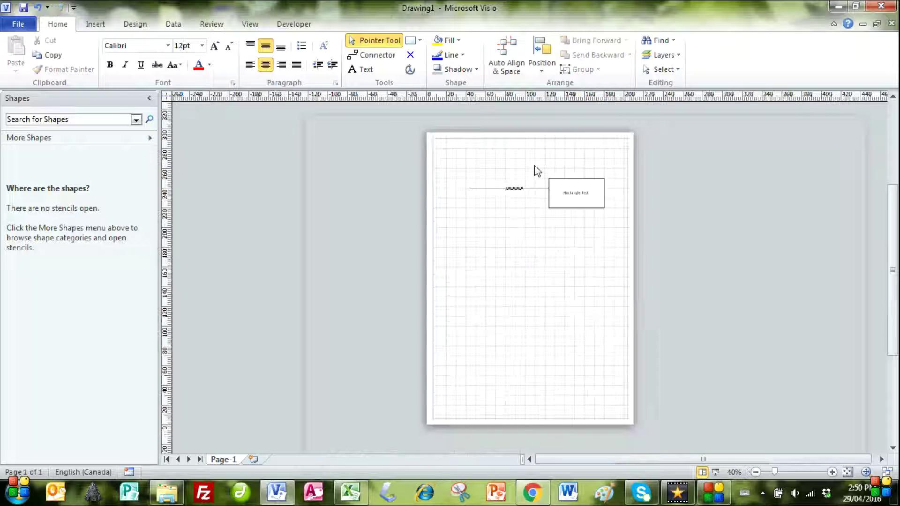
Step: Set the page zoom to 100%
{"action": "left_click", "coordinate": [739, 474]}
{"action": "left_click", "coordinate": [400, 225]}
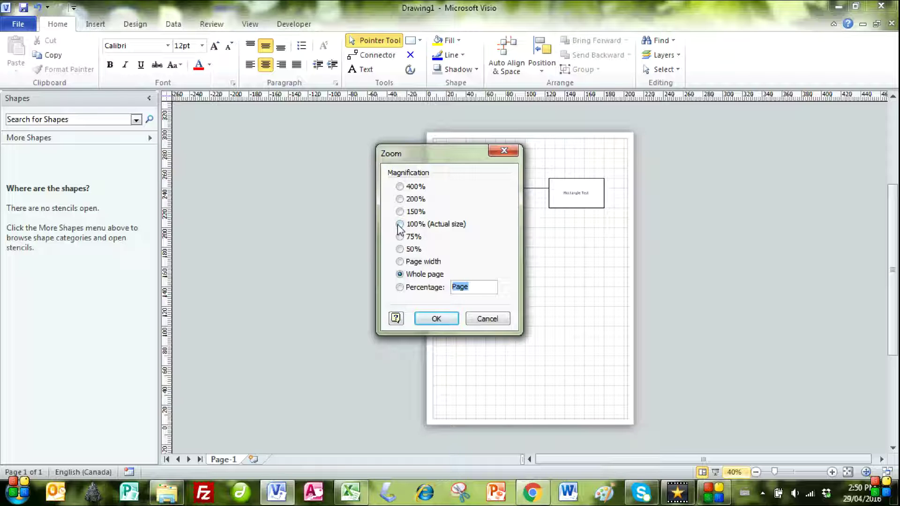
{"action": "left_click", "coordinate": [420, 320]}
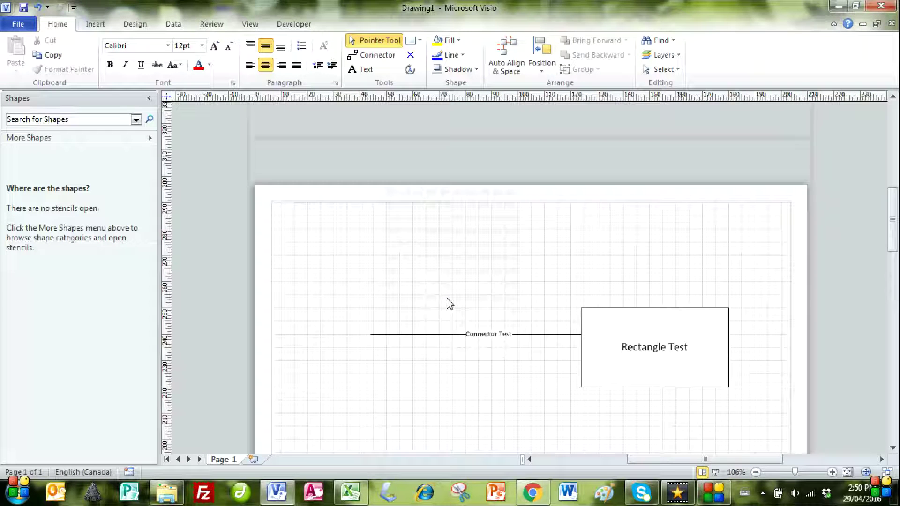